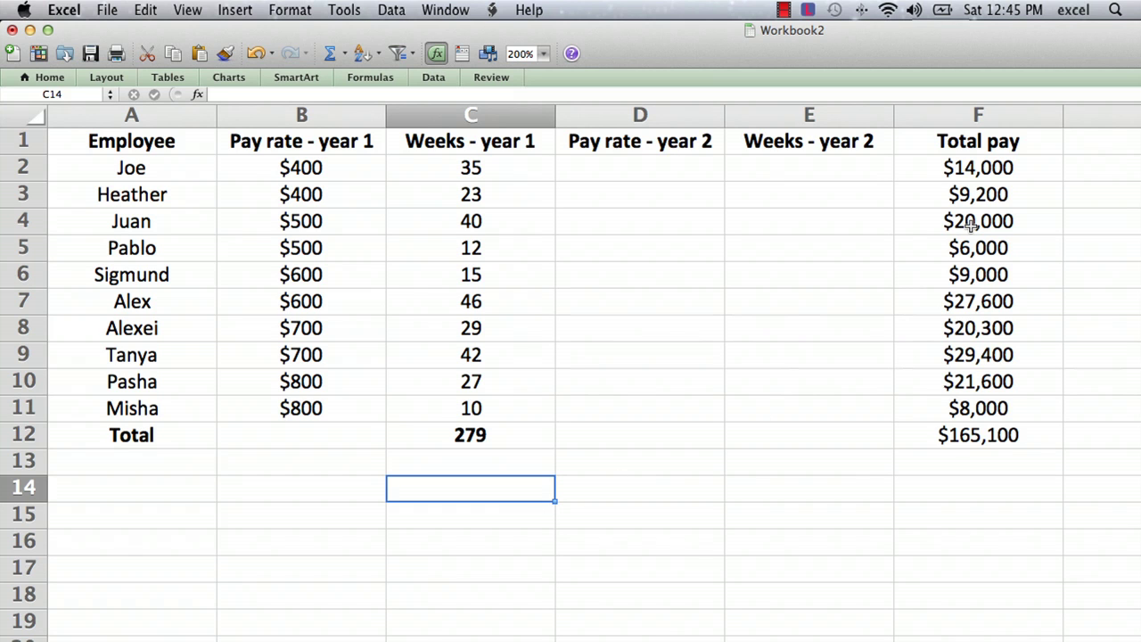
- Review the existing Total pay formulas in F2 through F5, ending back on Joe's row
click(975, 168)
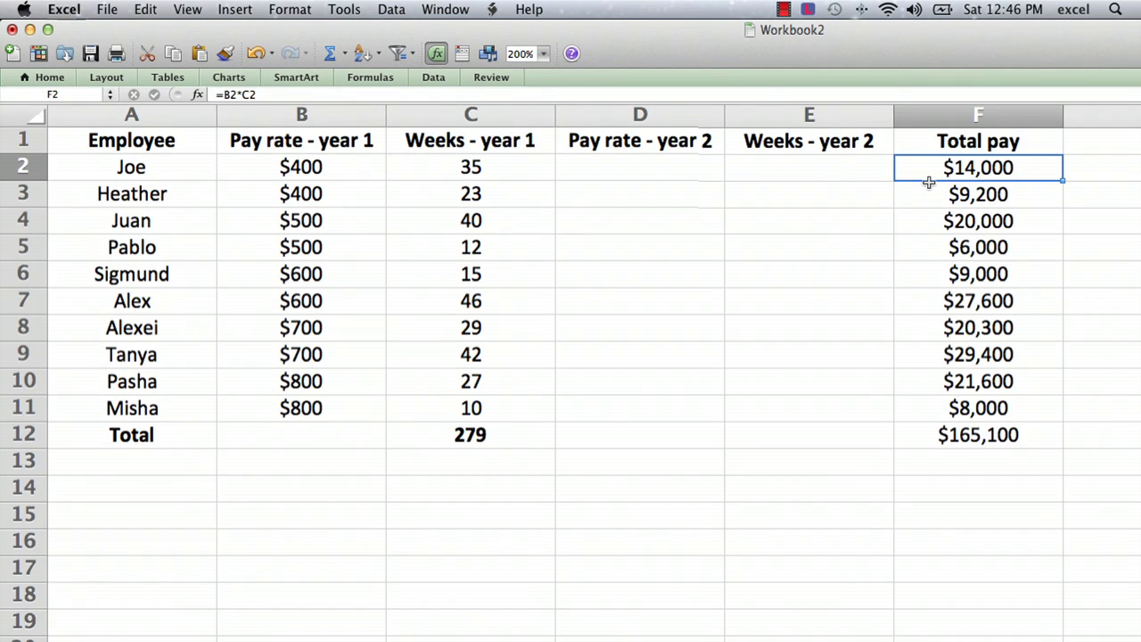
click(981, 193)
click(980, 225)
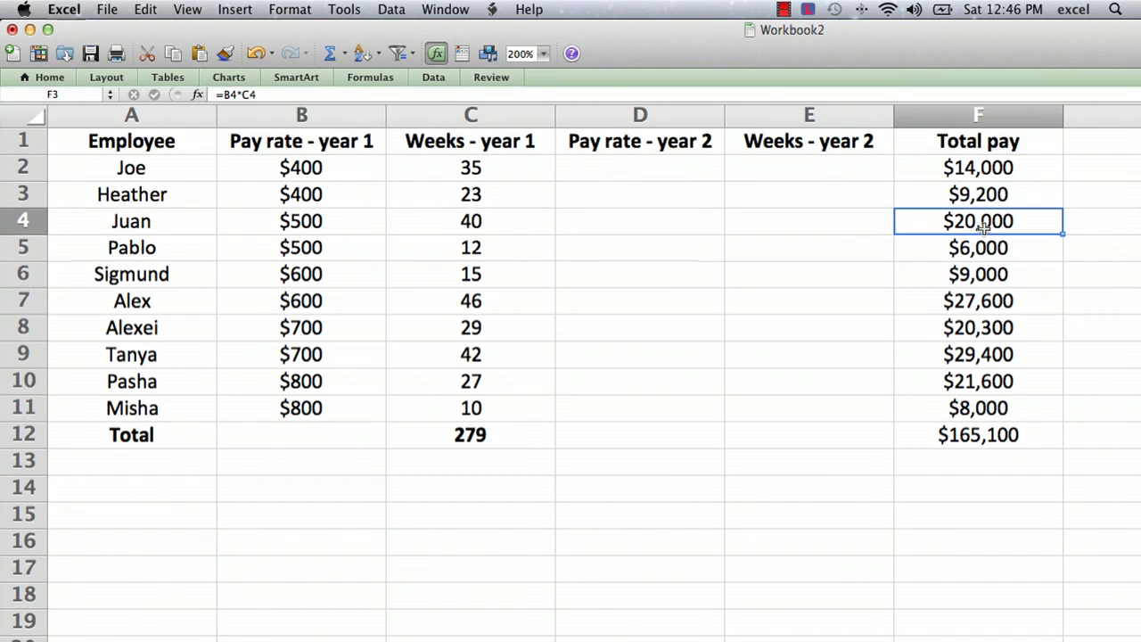
click(975, 255)
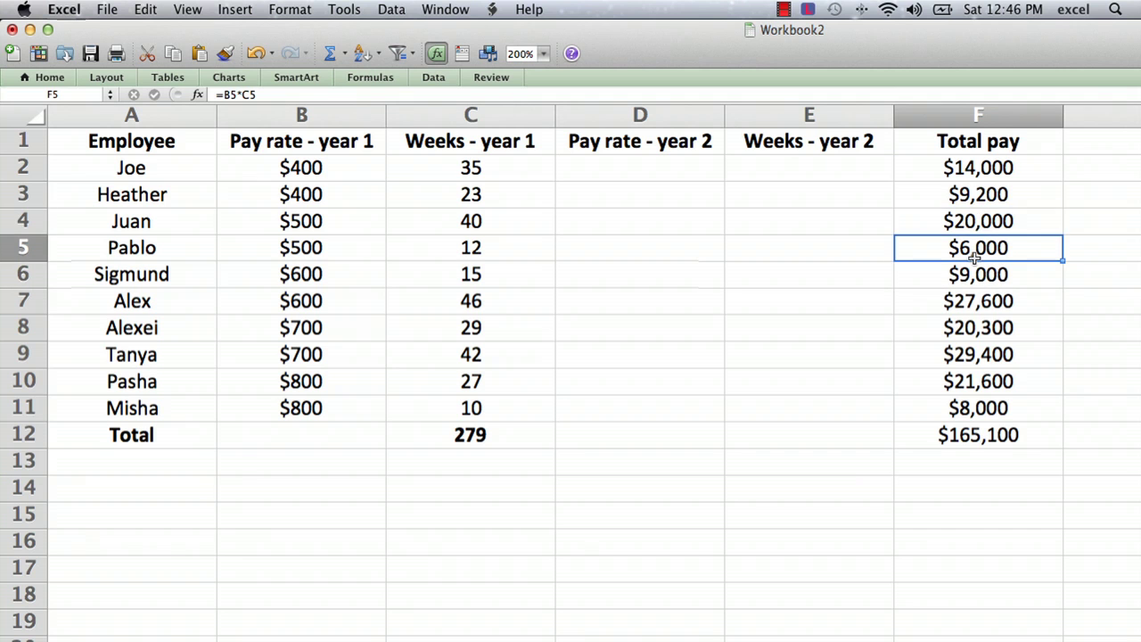
click(971, 165)
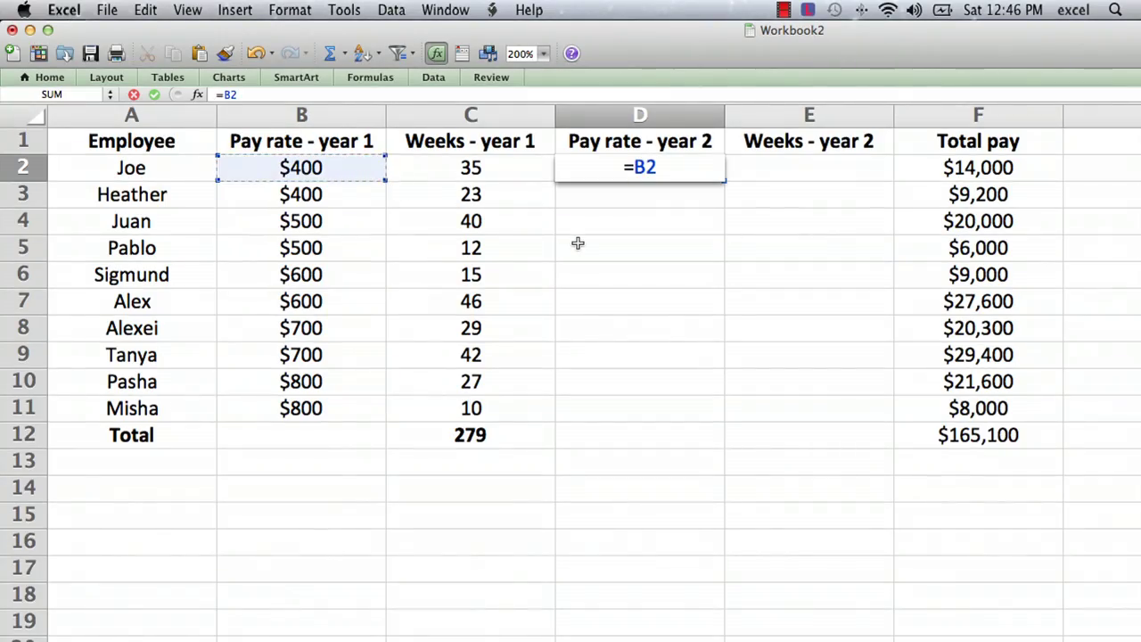
- Complete D2 as =B2+50 and fill it down the Pay rate - year 2 column
text(+50)
key(Return)
click(681, 173)
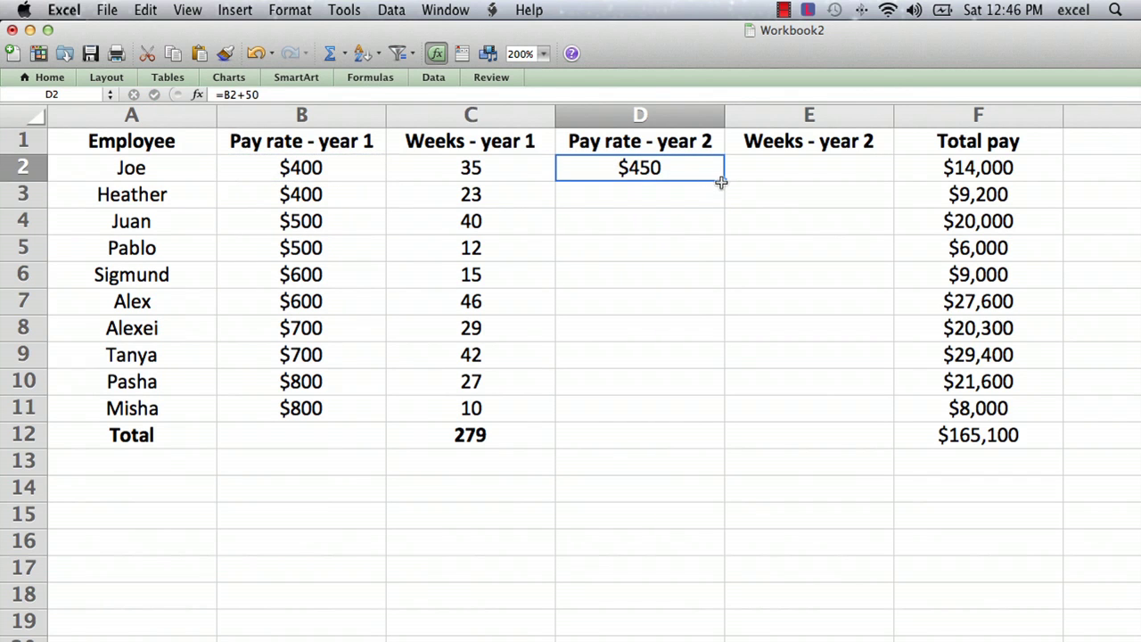
click(718, 184)
click(691, 169)
double_click(725, 181)
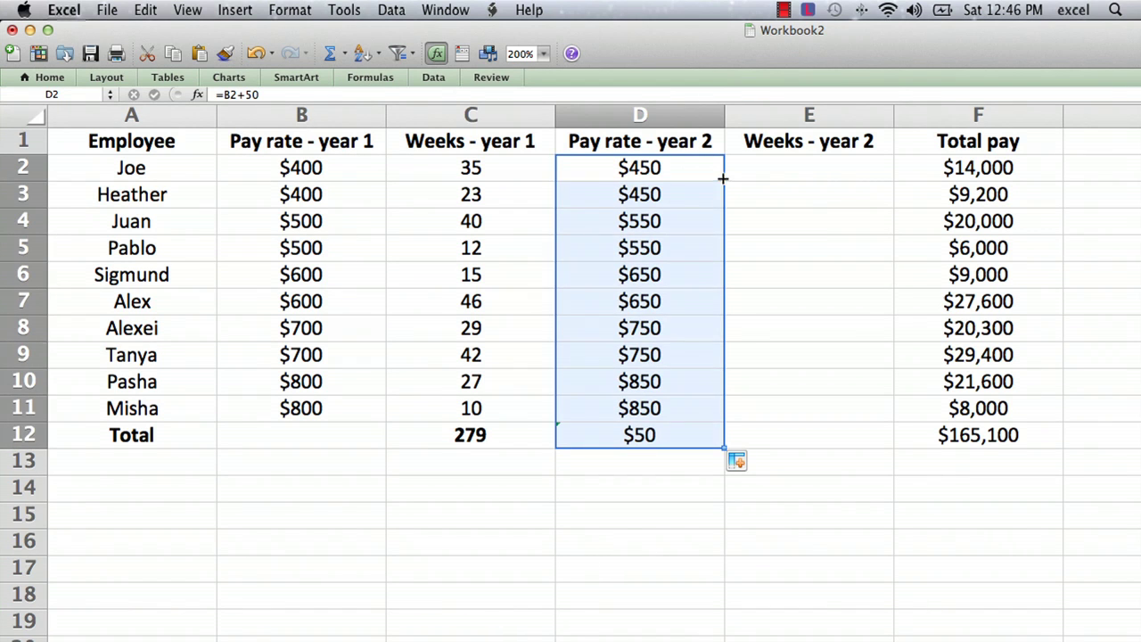
- Clear the stray $50 from D12 in the Total row
click(624, 435)
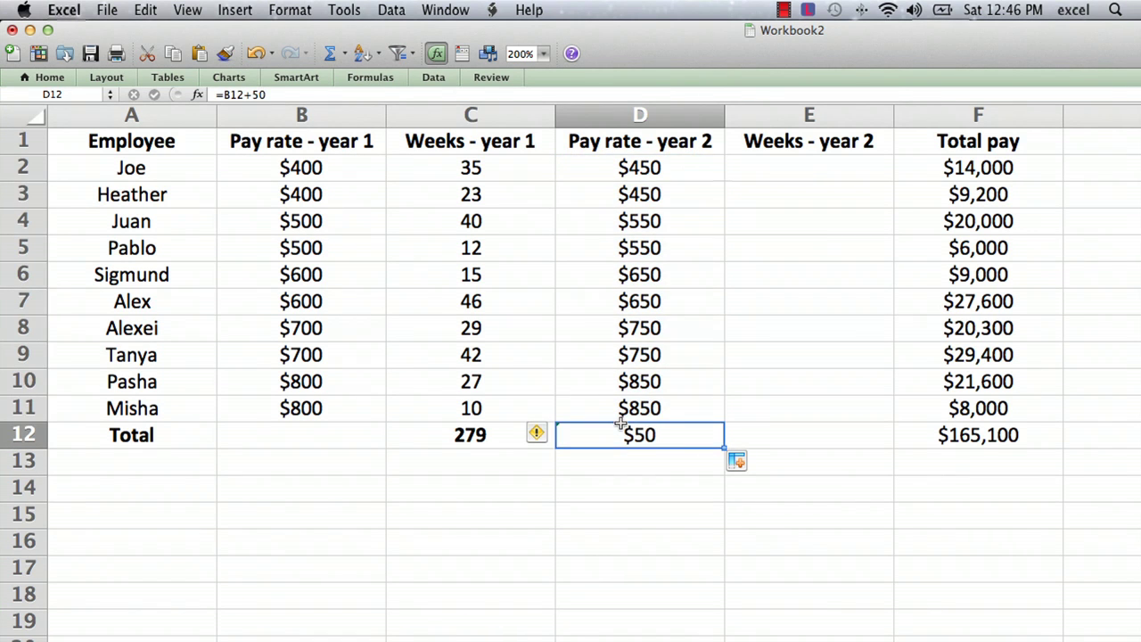
key(BackSpace)
key(Return)
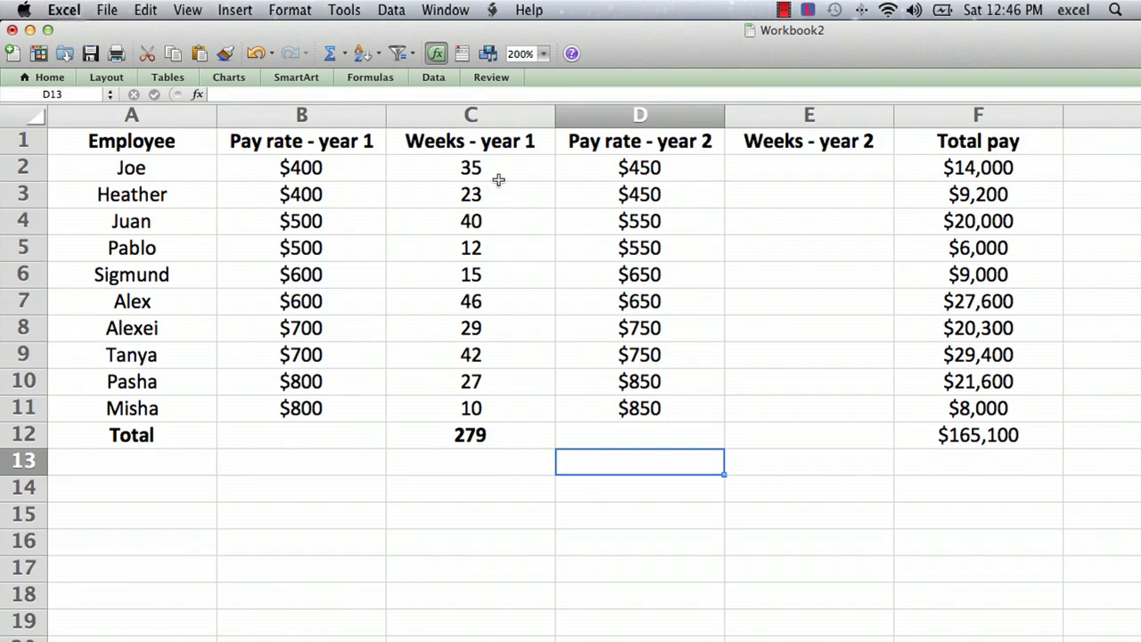
drag(499, 171, 507, 415)
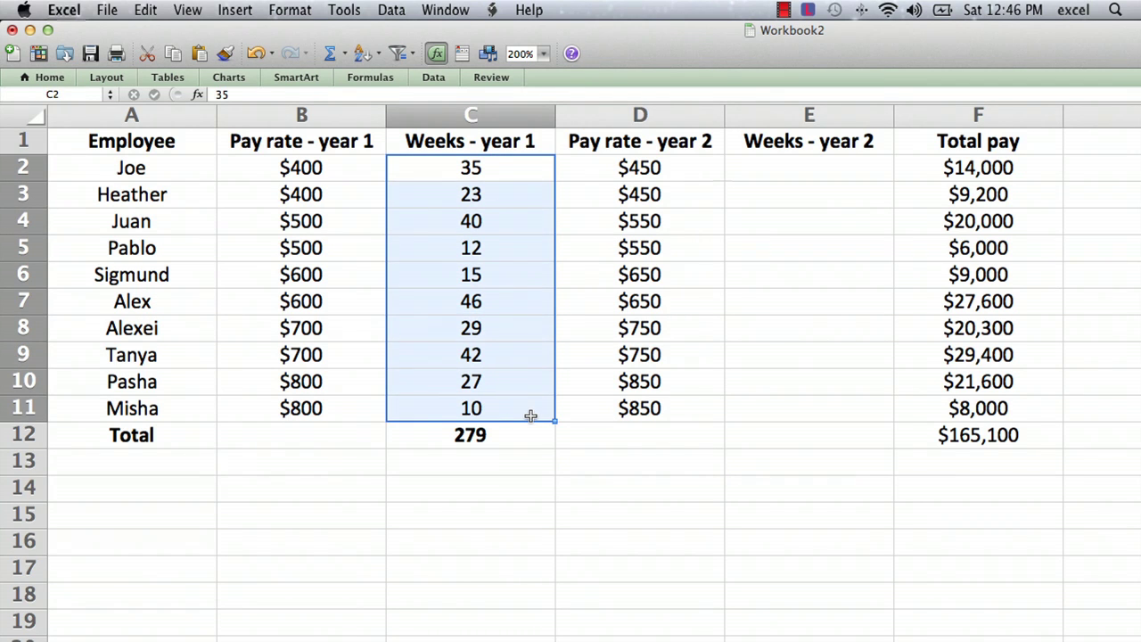
- Paste the year-1 weeks from C2:C11 into the Weeks - year 2 column starting at E2
key(super+c)
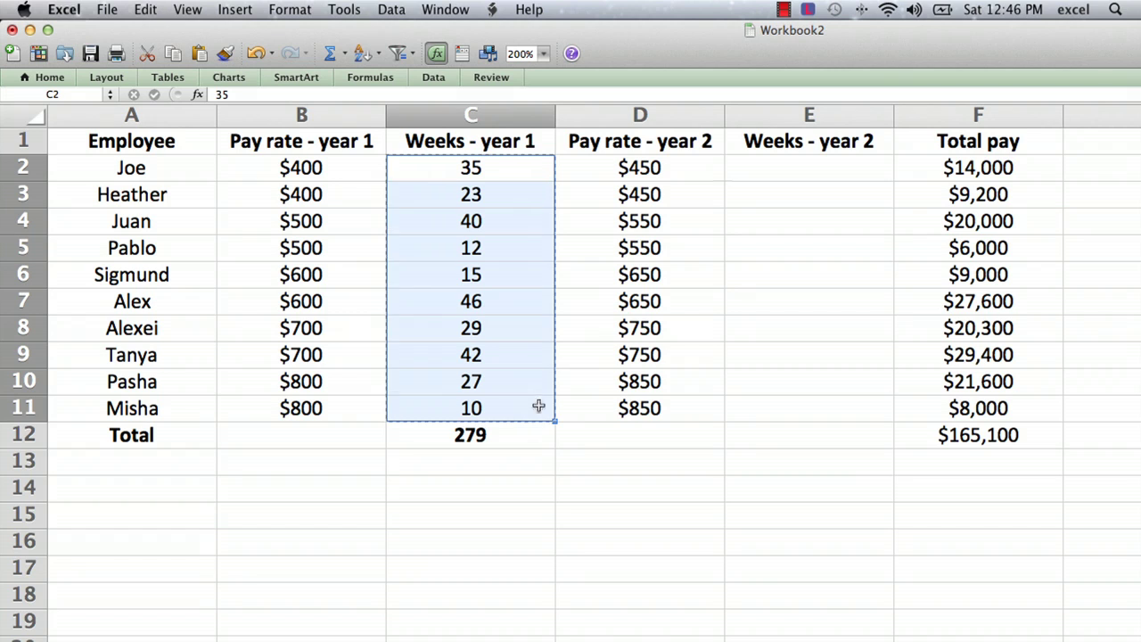
click(786, 169)
key(super+v)
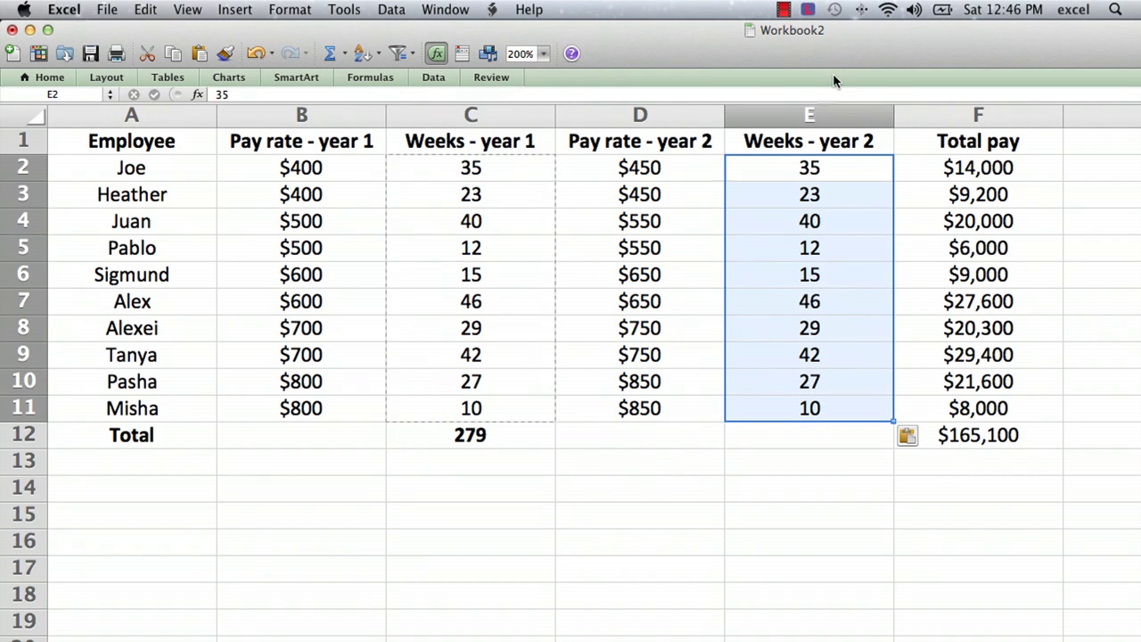
click(789, 239)
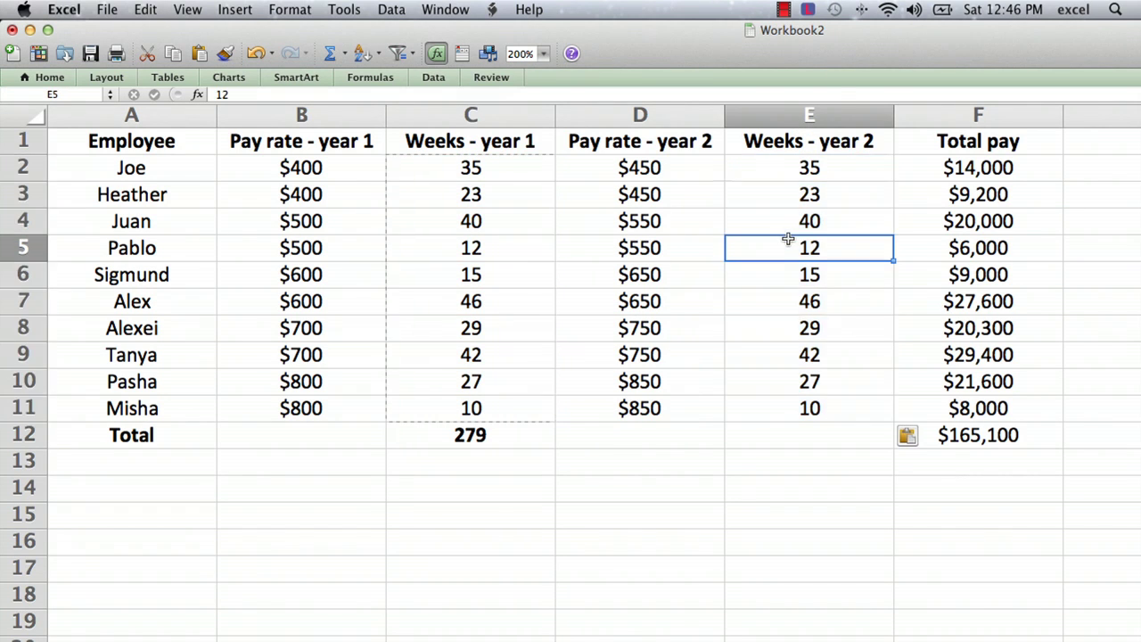
click(954, 172)
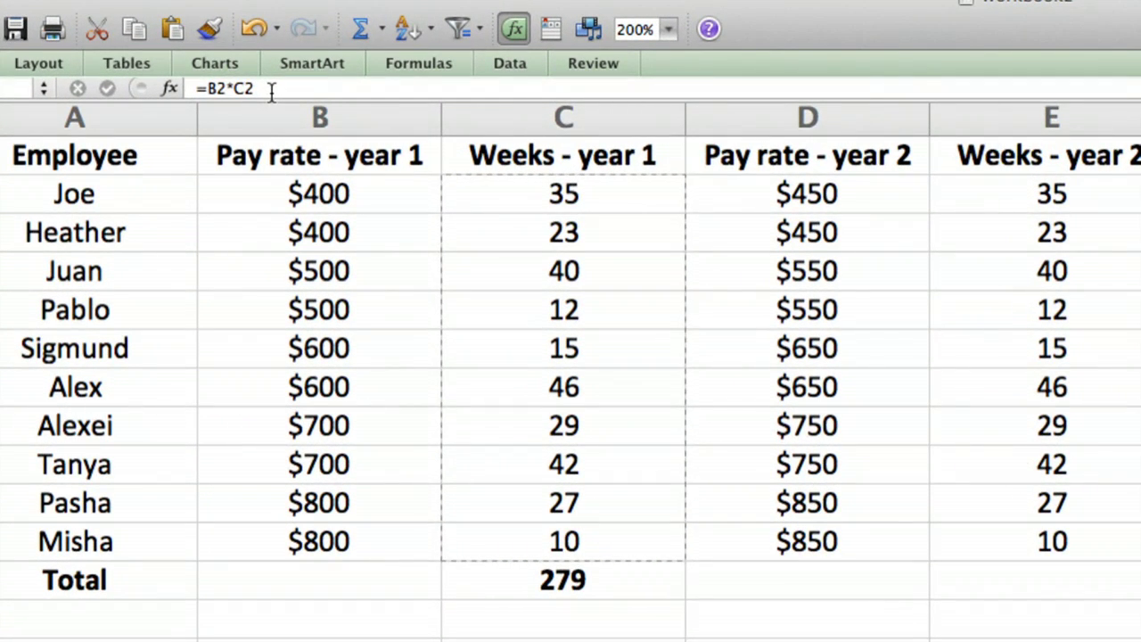
- Extend Joe's Total pay formula in F2 to =B2*C2+D2*E2
click(277, 90)
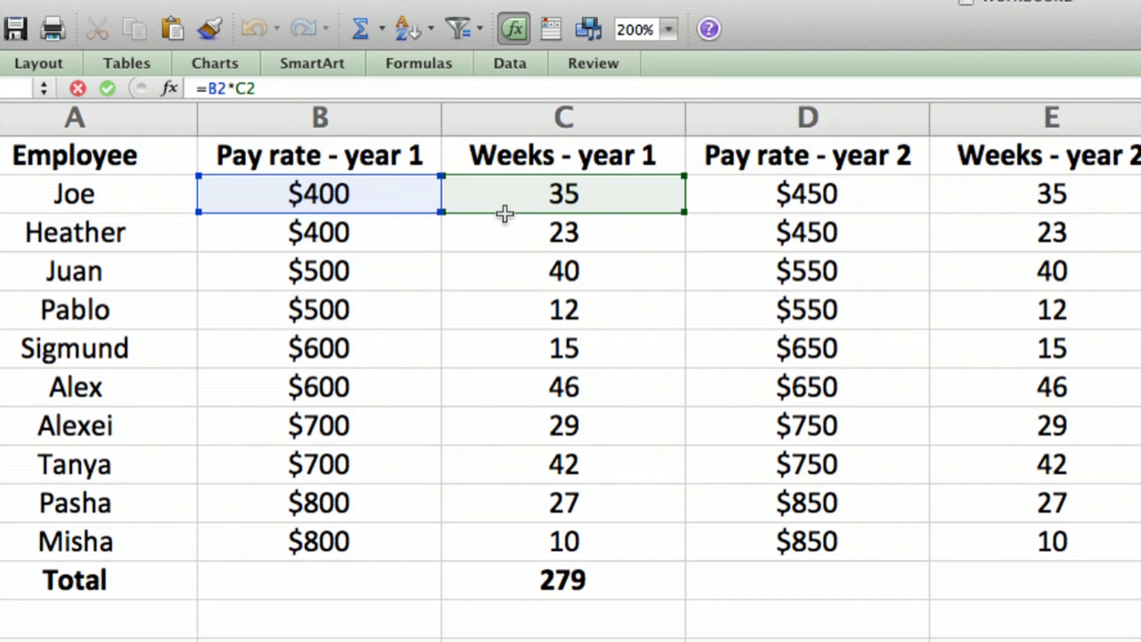
text(+)
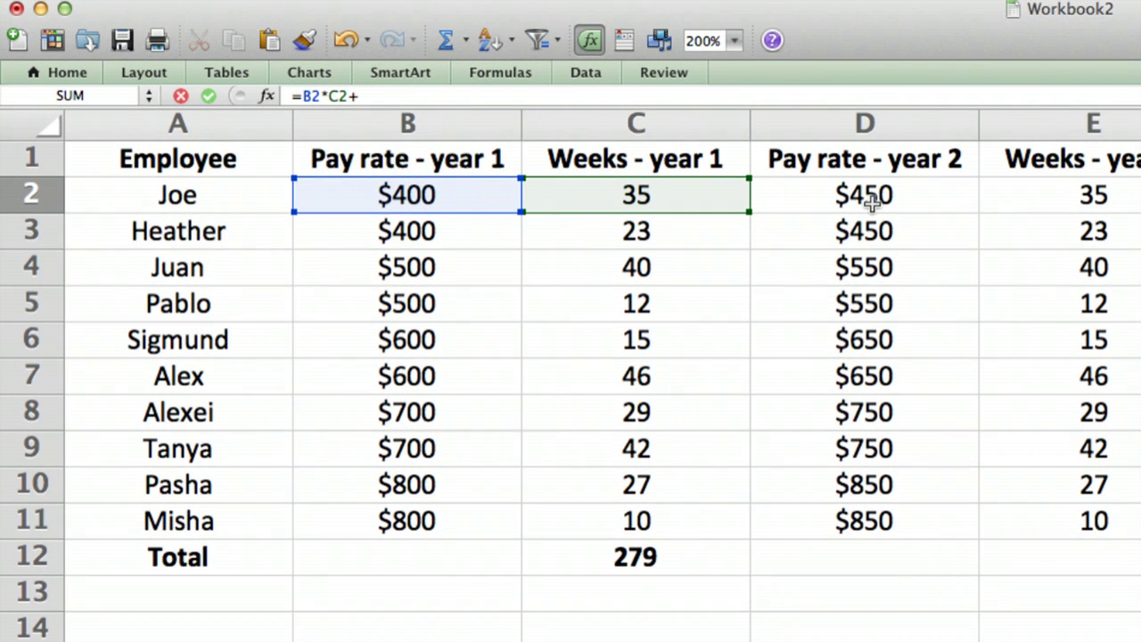
click(871, 204)
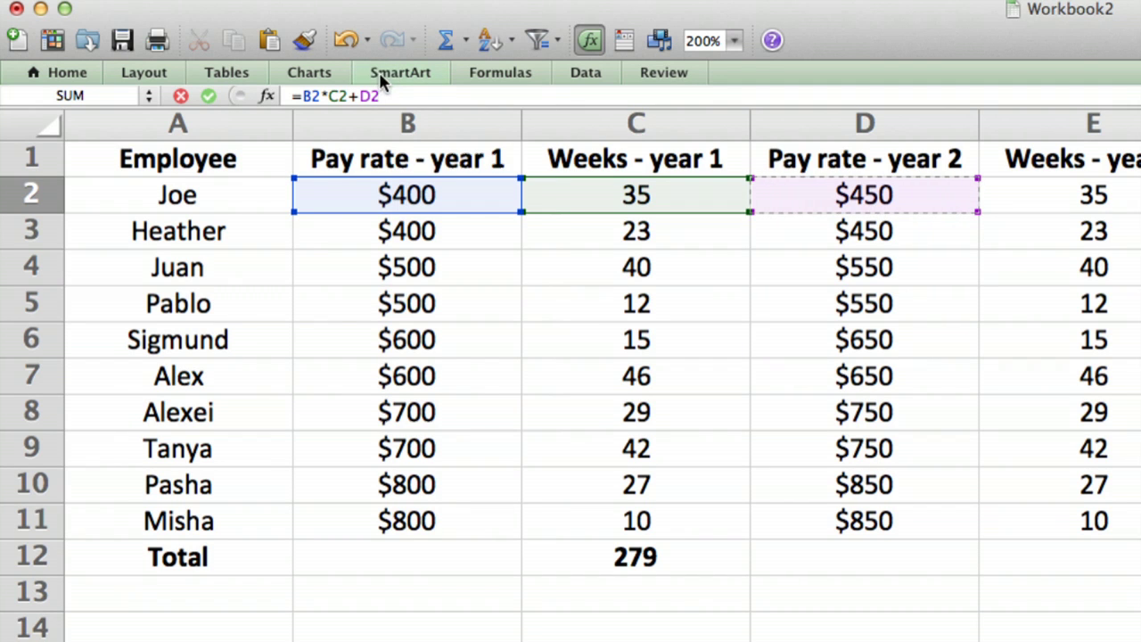
text(*)
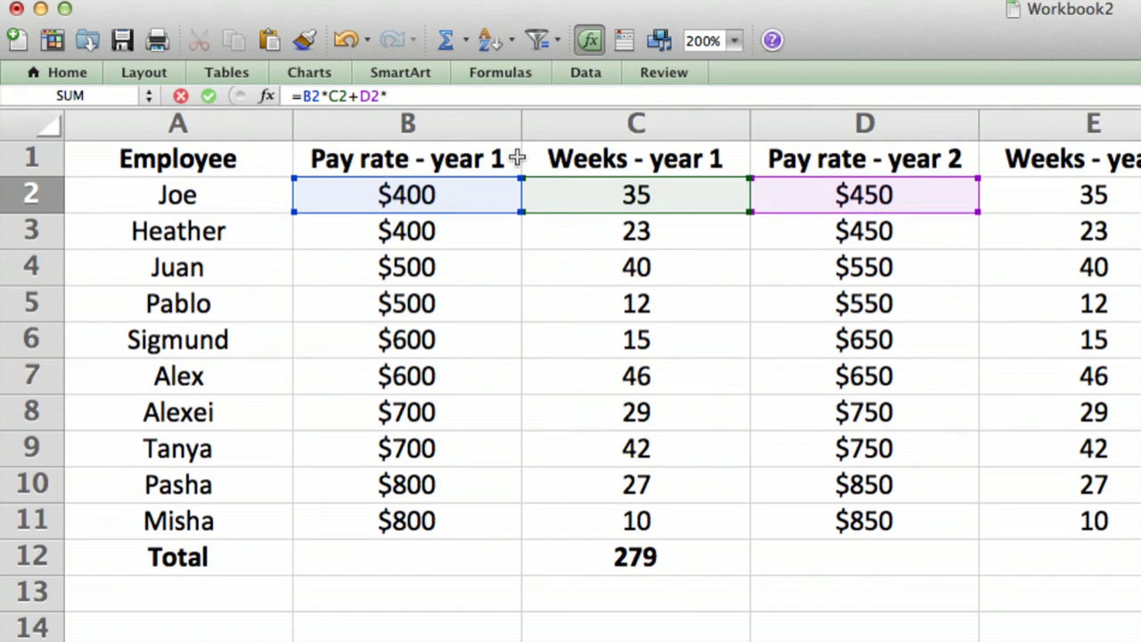
click(1006, 198)
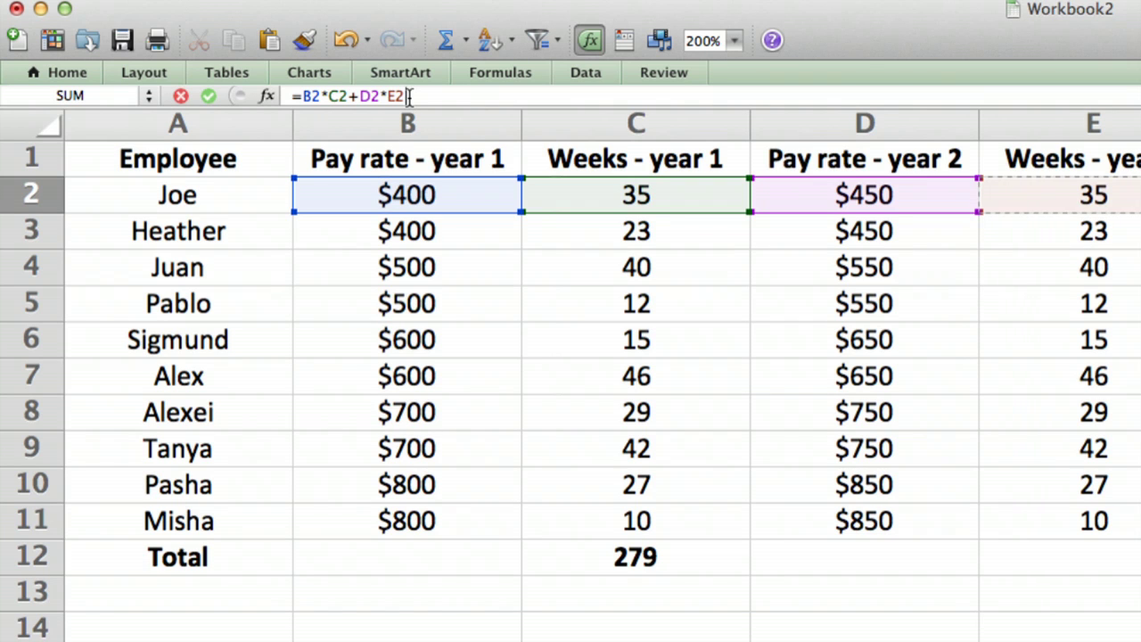
key(Return)
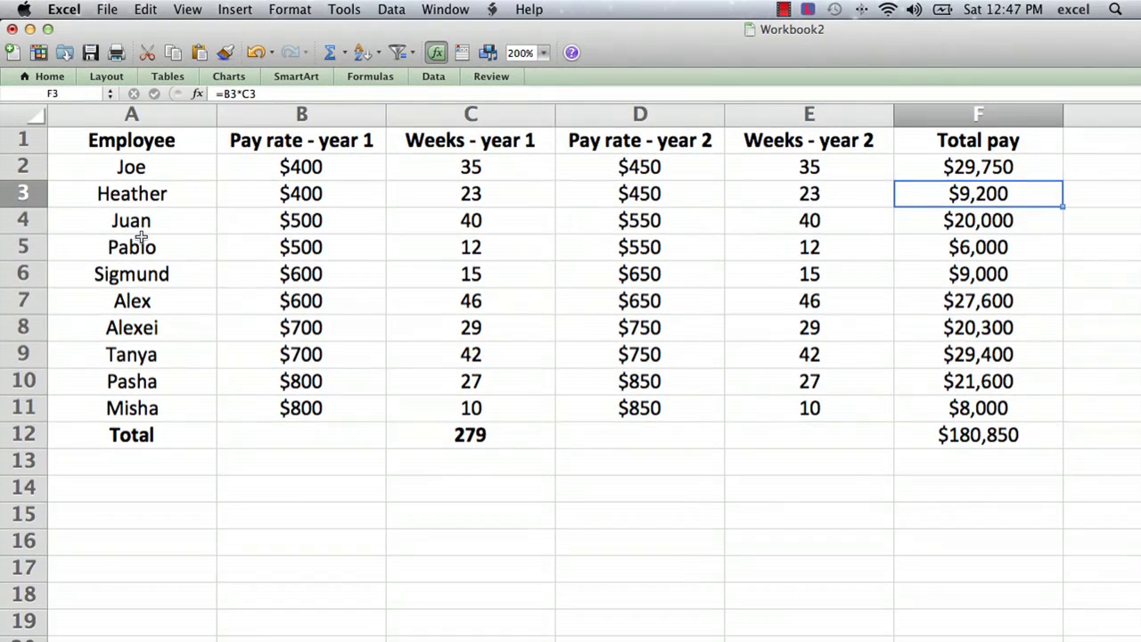
double_click(954, 167)
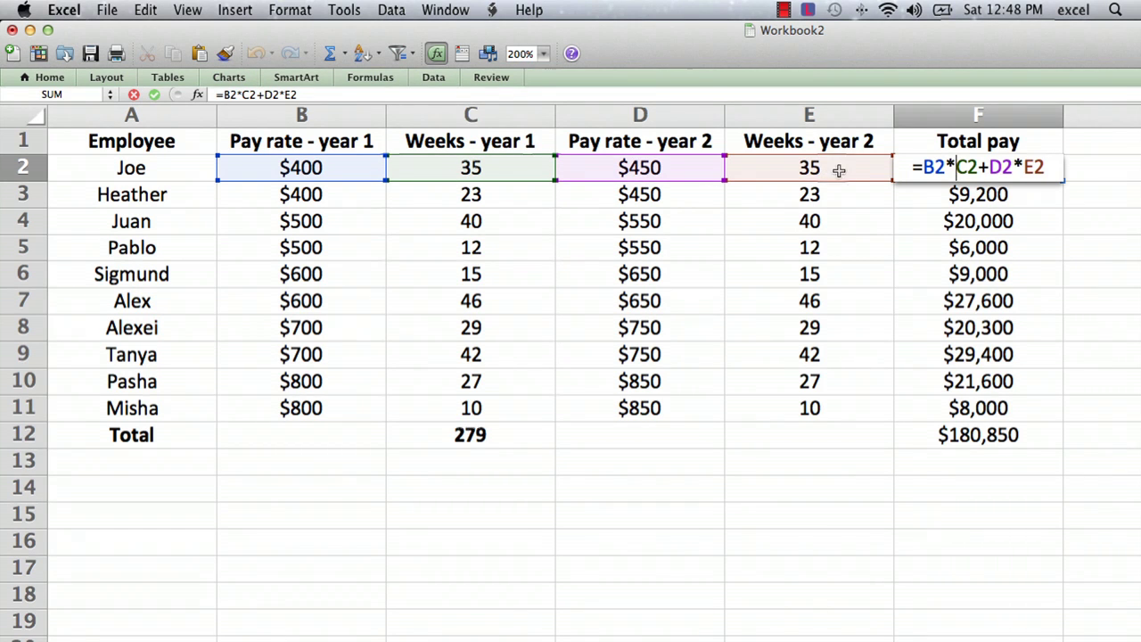
click(133, 95)
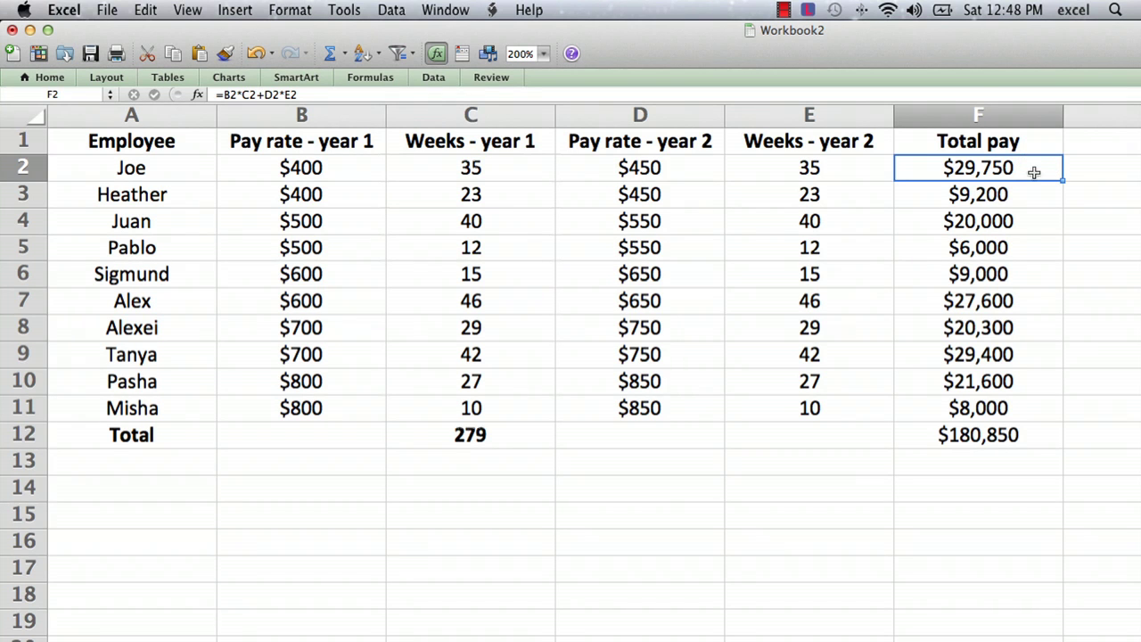
click(1023, 197)
click(1022, 223)
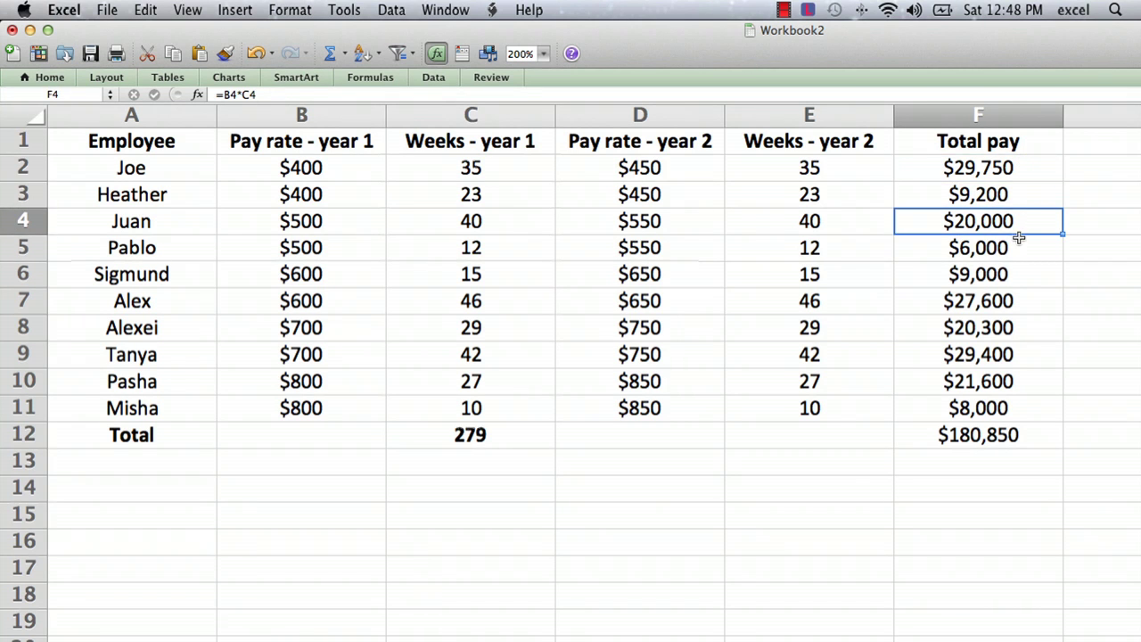
click(1010, 167)
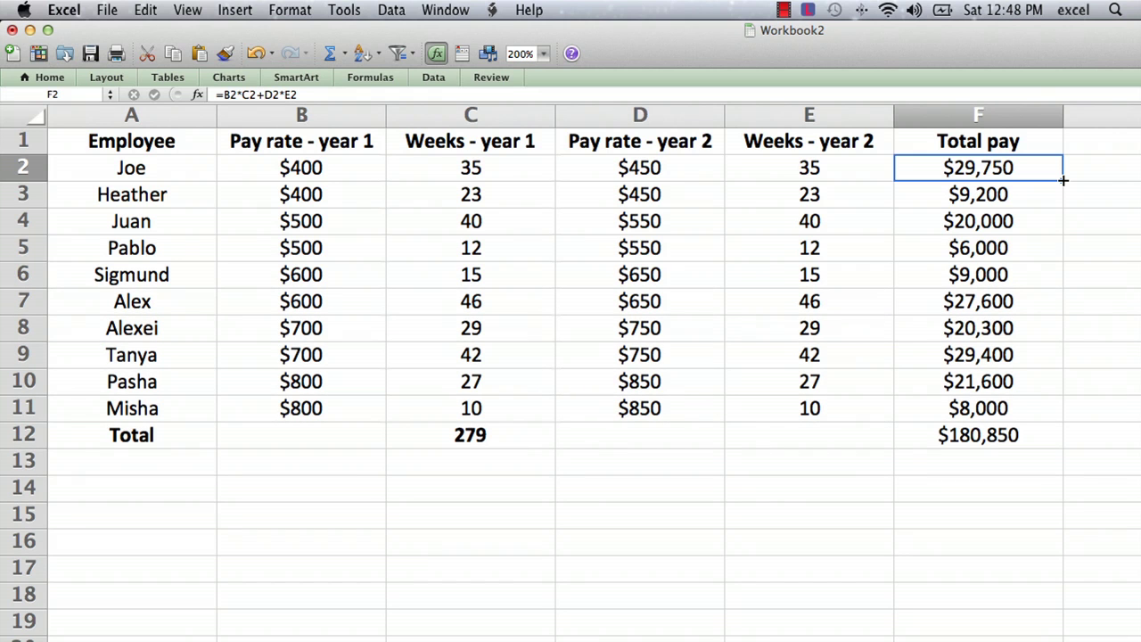
- Fill the two-year Total pay formula from F2 down to F11 and verify the rows
drag(1063, 181, 1055, 412)
click(996, 194)
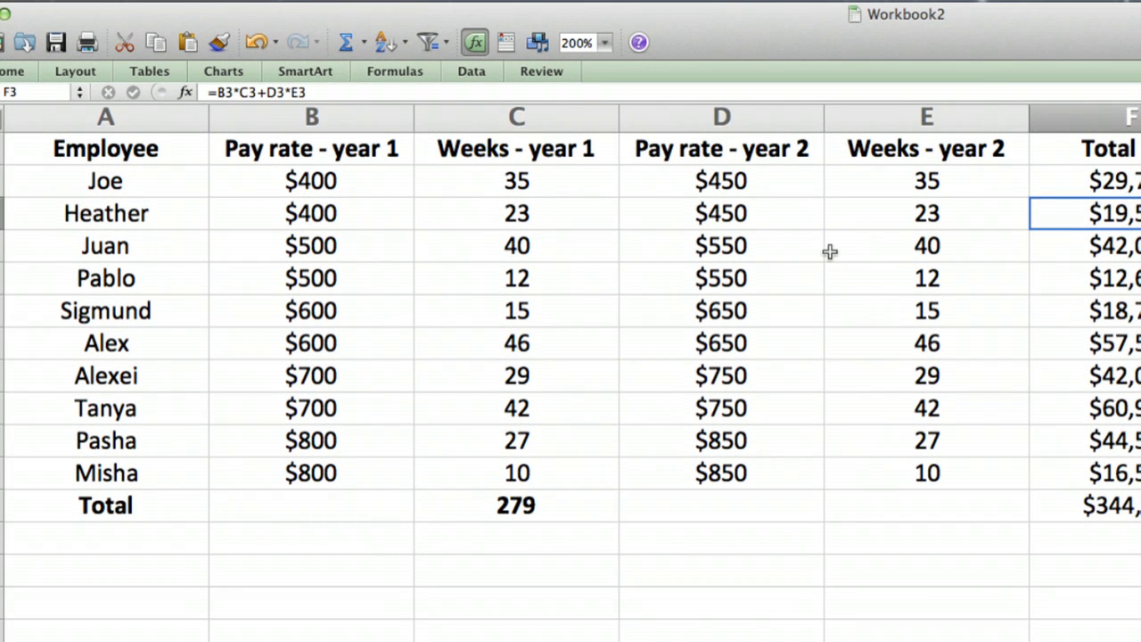
key(Down)
key(Down)
key(Down)
key(Down)
key(Down)
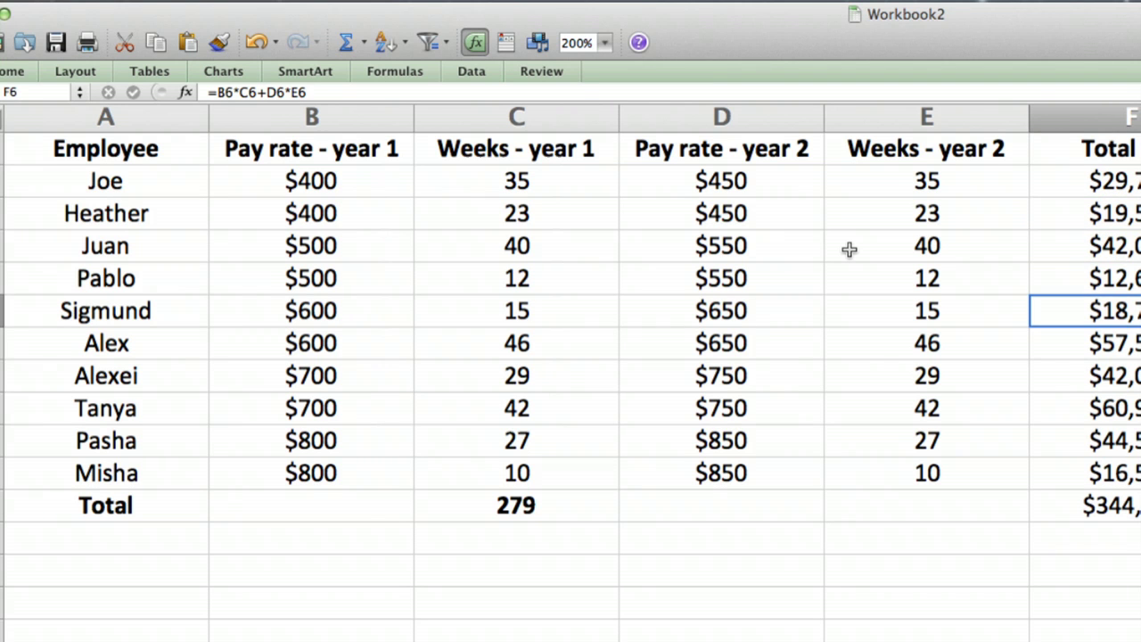